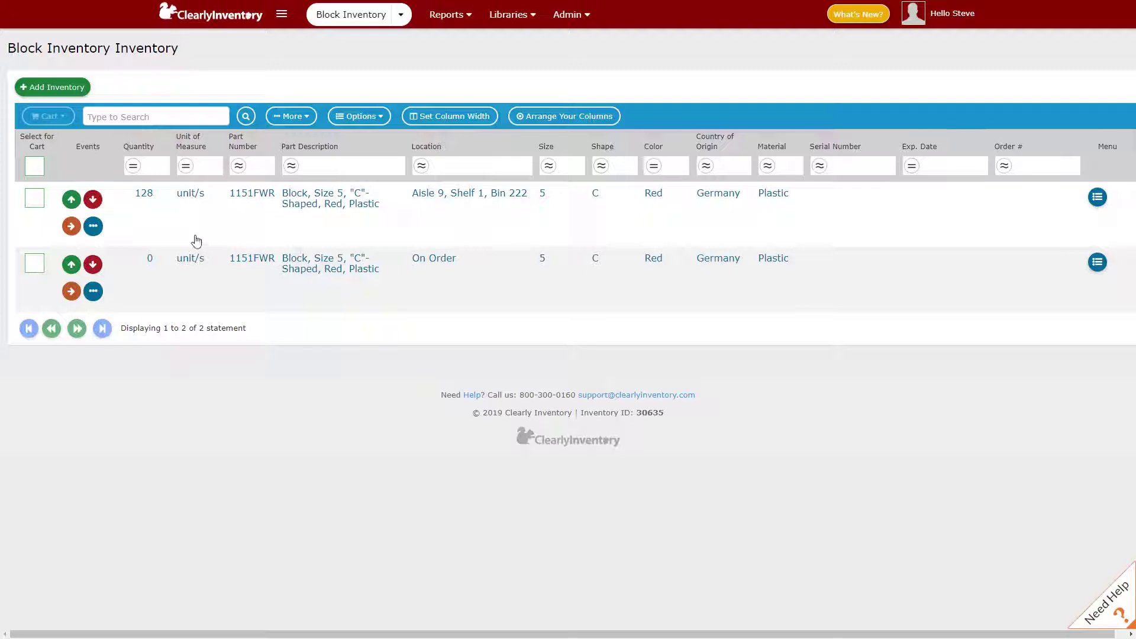
Open the Change form for the 128-unit 1151FWR statement at Aisle 9, Shelf 1, Bin 222
click(93, 228)
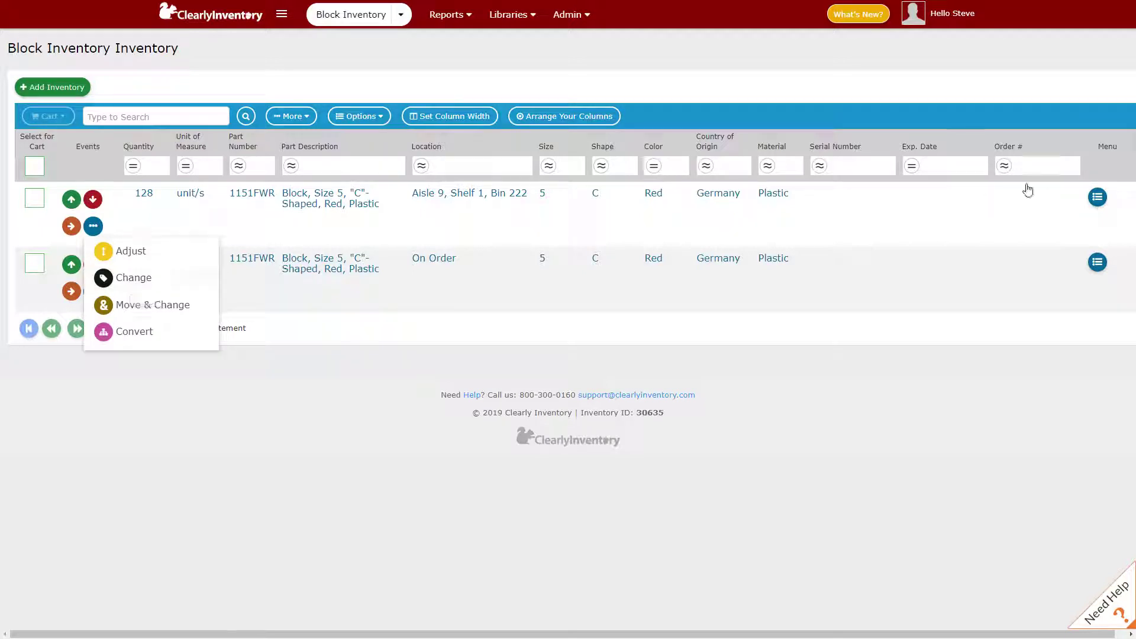
click(848, 198)
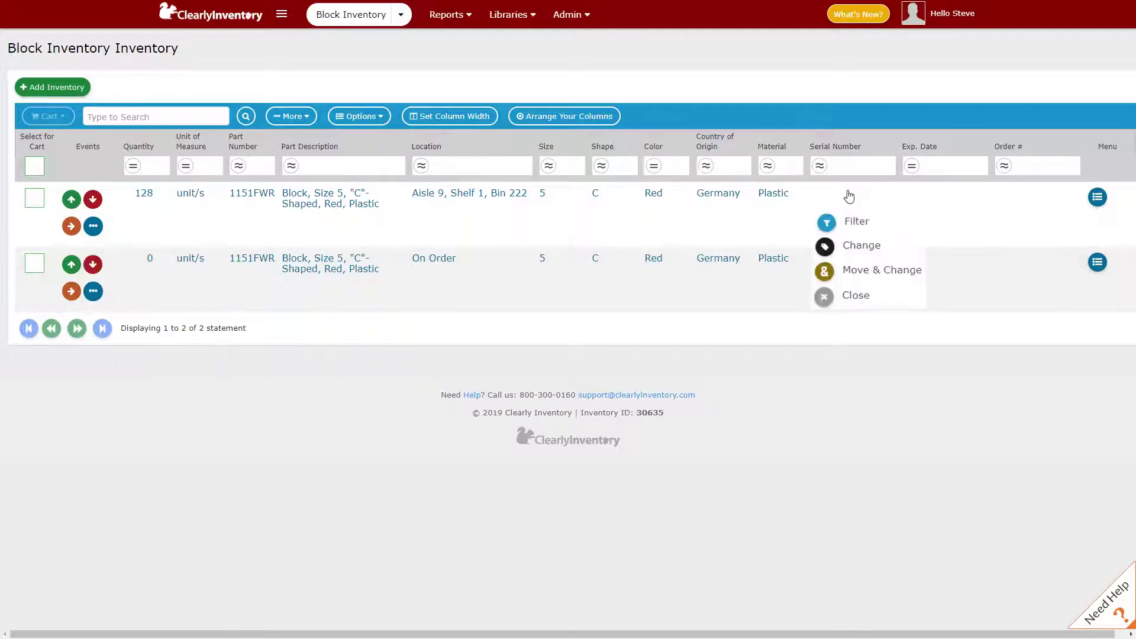
click(854, 248)
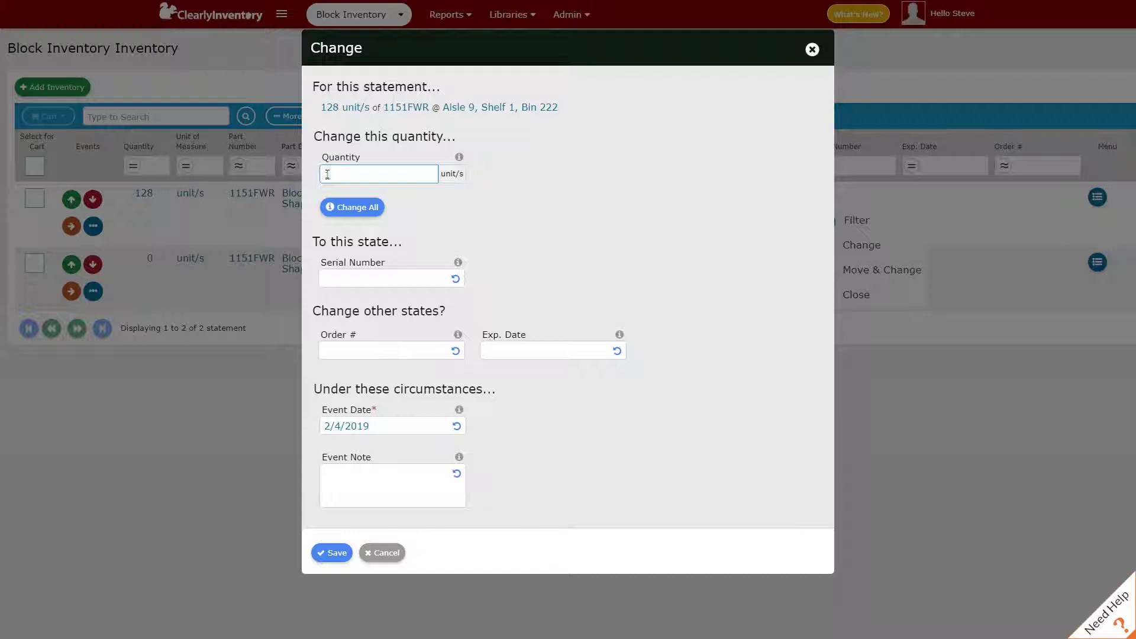
Save 1 of the 128 units as a separate row with serial number 72351Z8376R18
text(1)
click(357, 276)
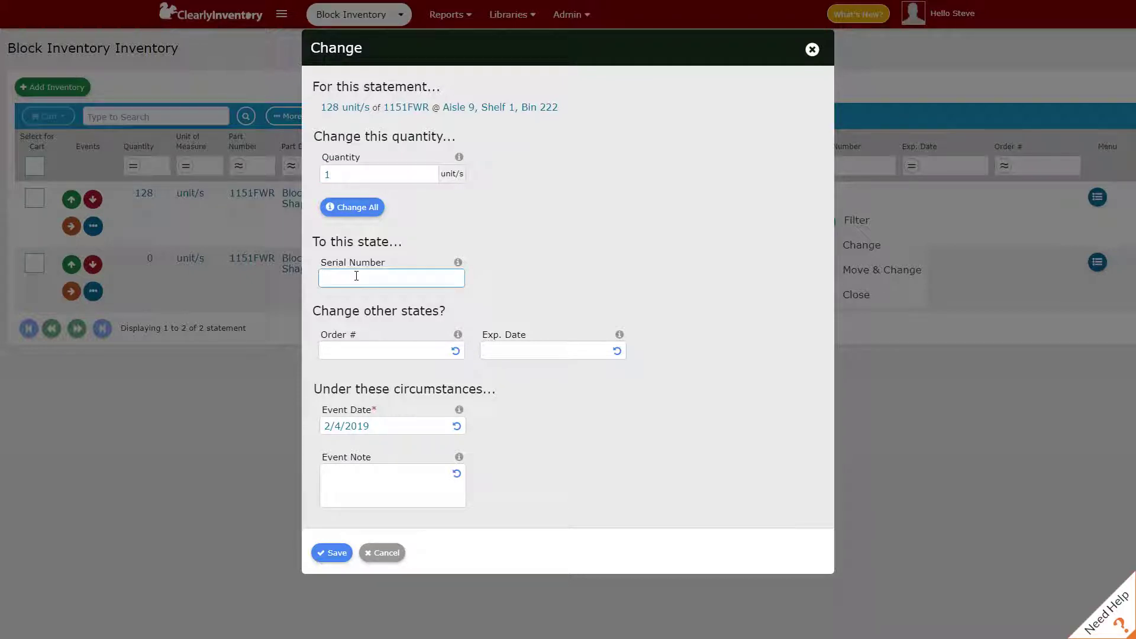
text(7235128376R18)
click(323, 554)
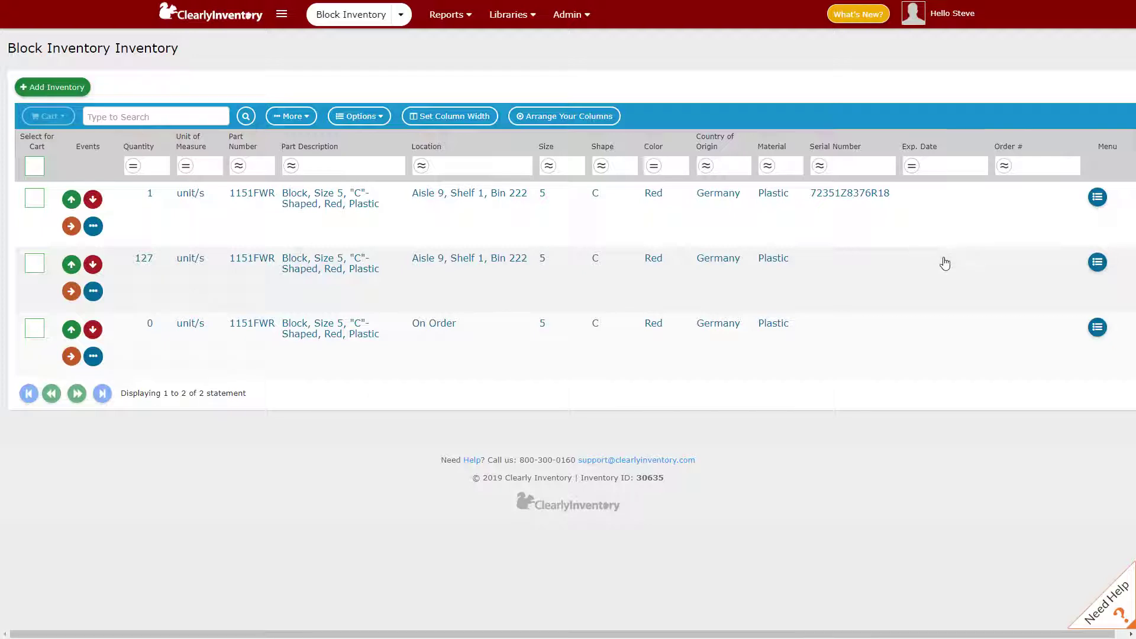
click(945, 263)
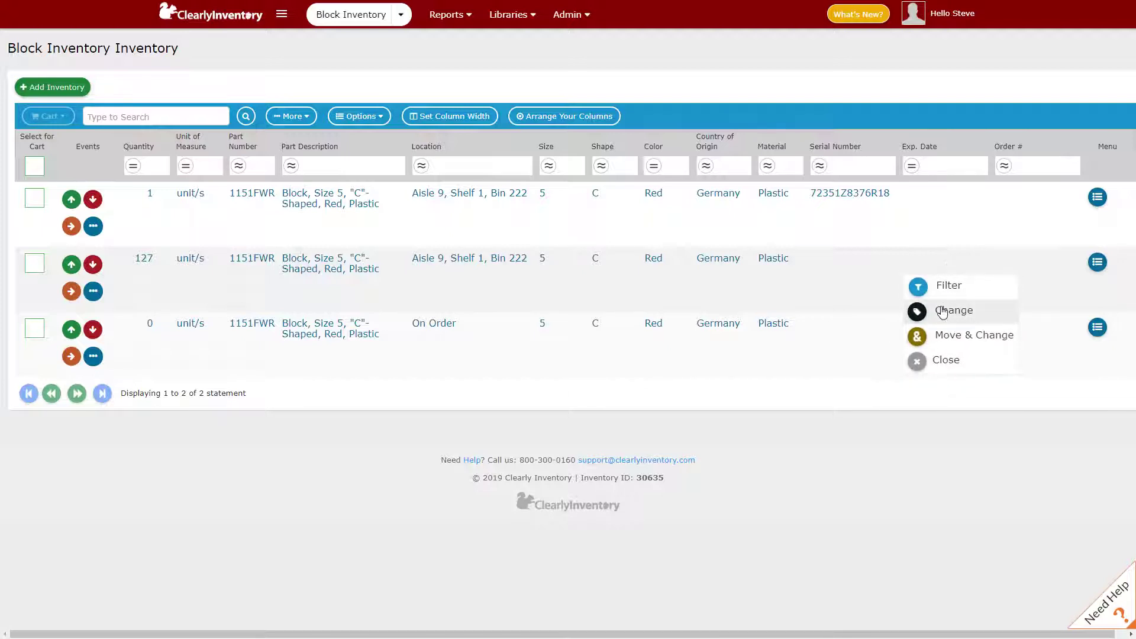
Give 100 of the 127 units an expiration date of 2/1/2020, leaving 27 undated
click(943, 313)
click(427, 176)
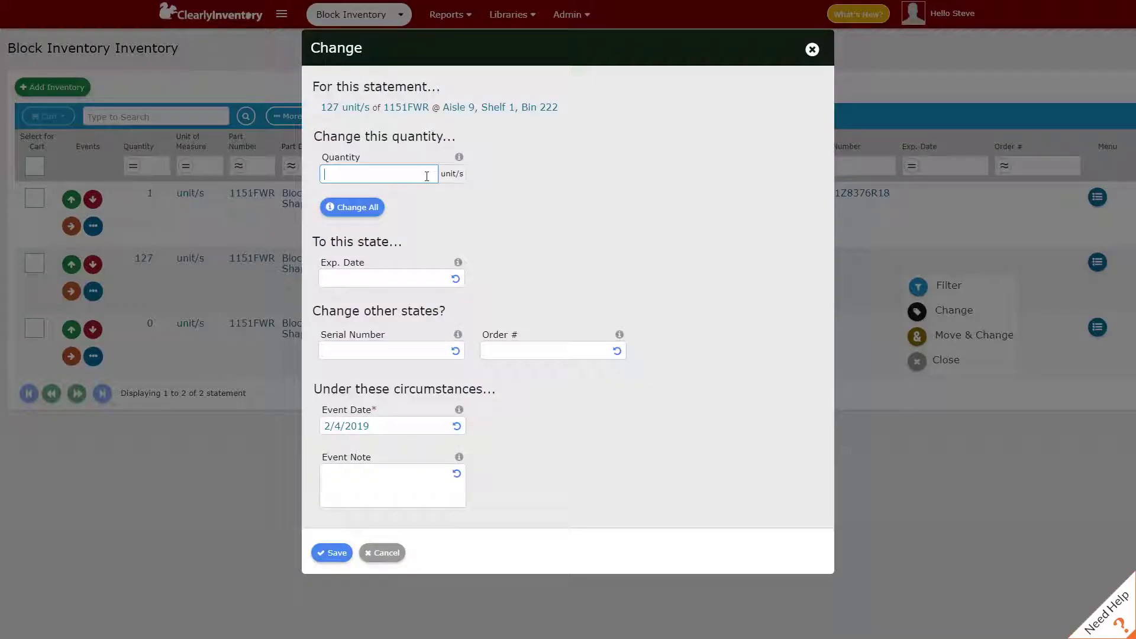
text(100)
click(330, 275)
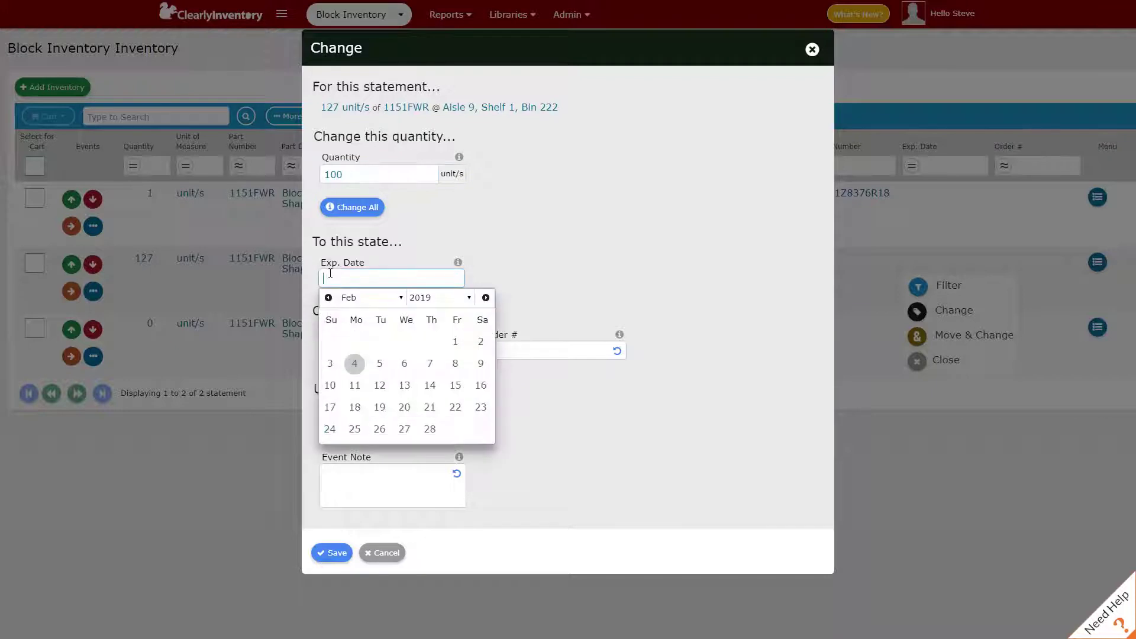
click(470, 298)
click(435, 427)
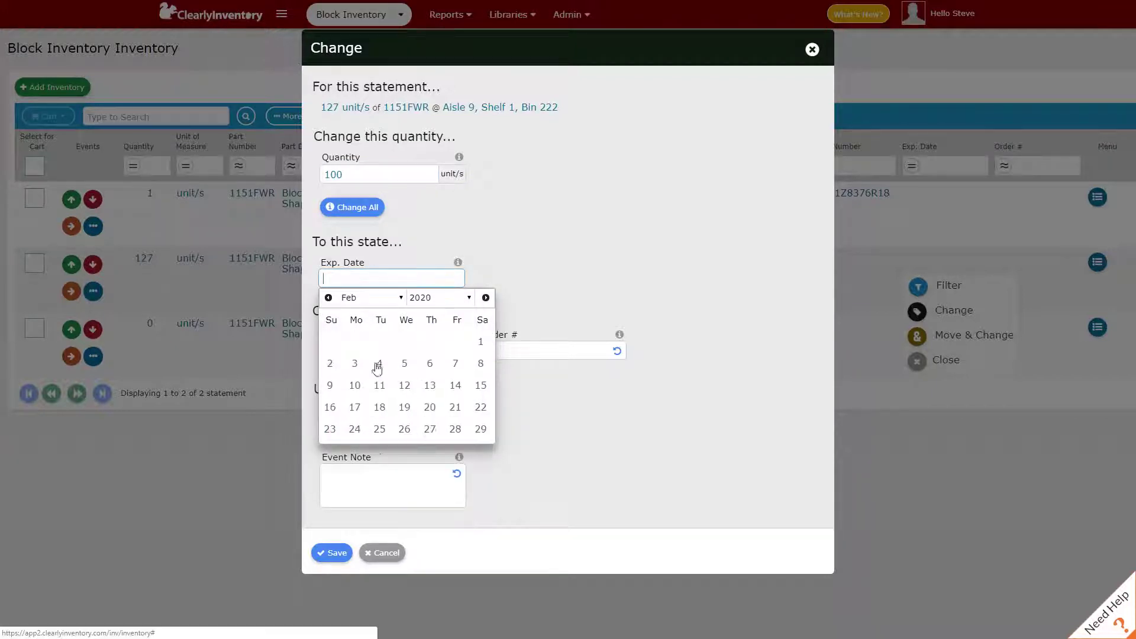
click(479, 344)
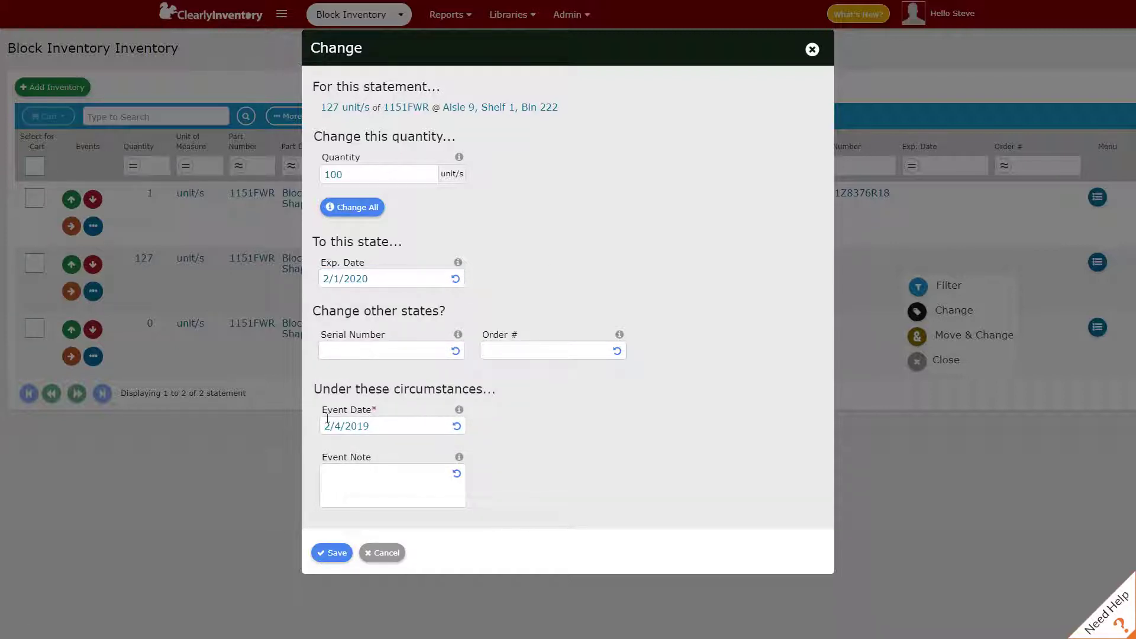
click(330, 550)
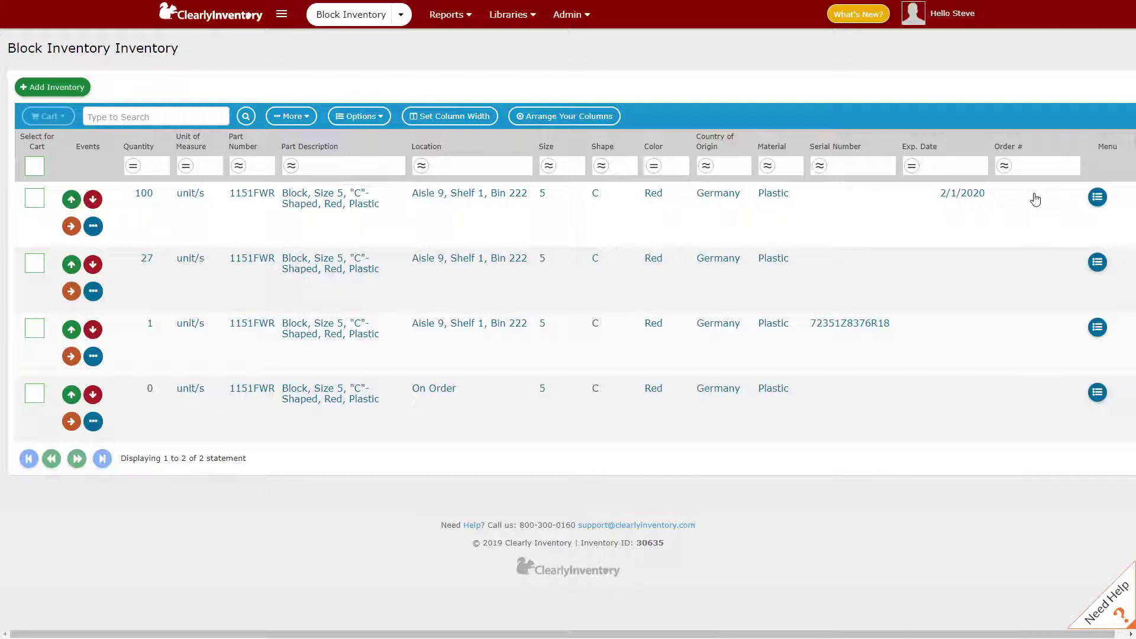
click(1097, 197)
Move 5 of the 100 dated units into their own row under order OR3399
click(1035, 246)
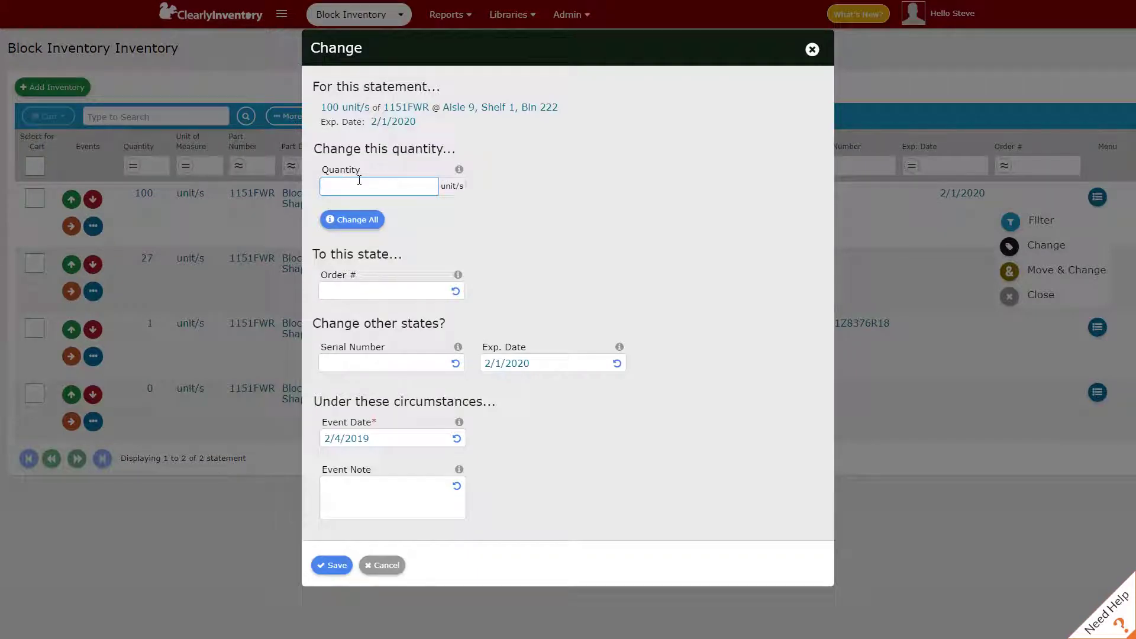
text(5)
click(349, 291)
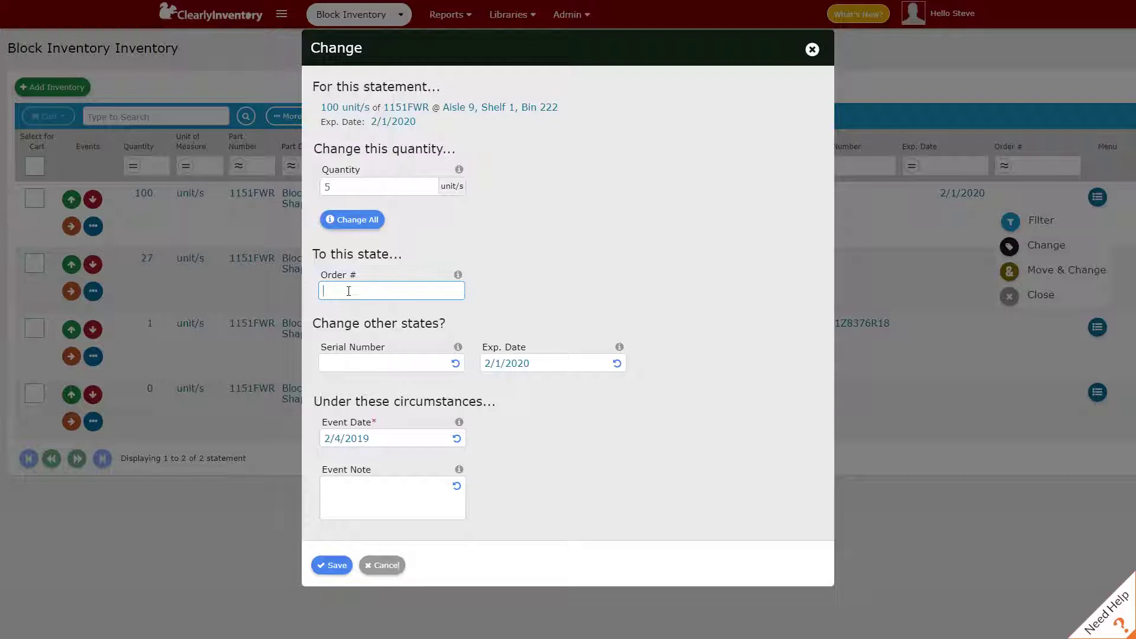
text(OR3399)
click(322, 567)
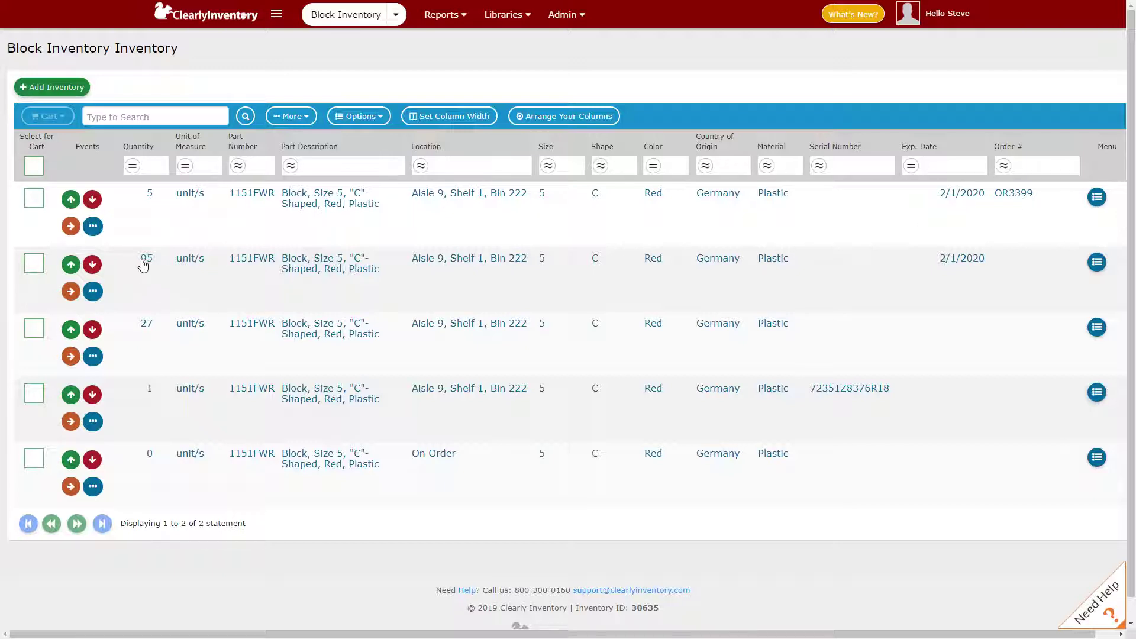
Assign 12 of the 95 dated units to order OR3400, leaving 83
click(1028, 261)
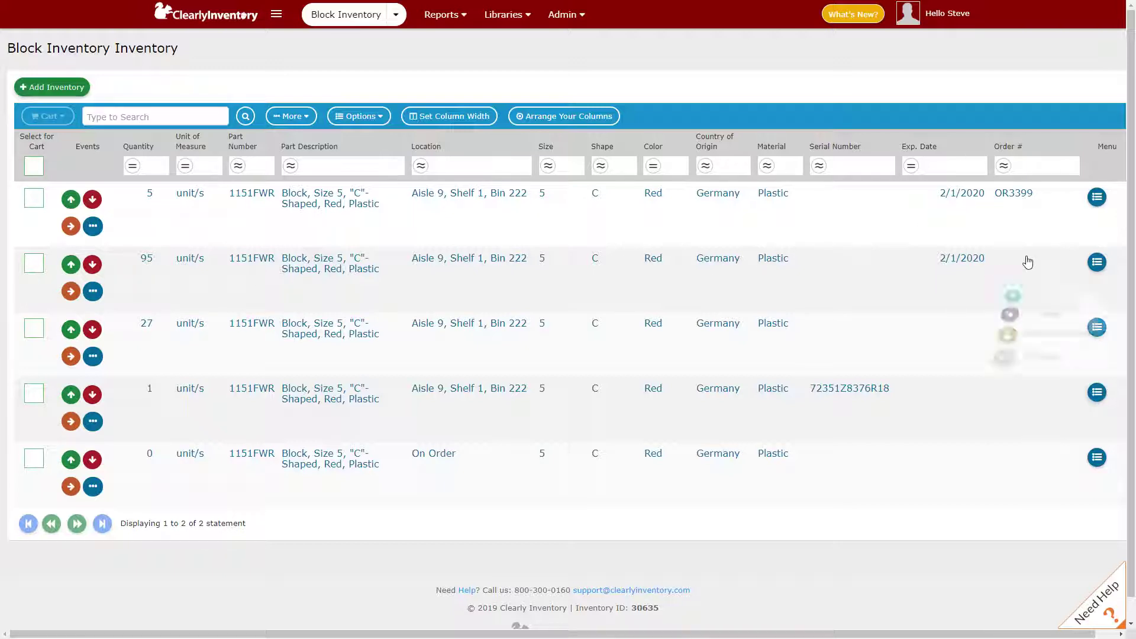
click(1044, 313)
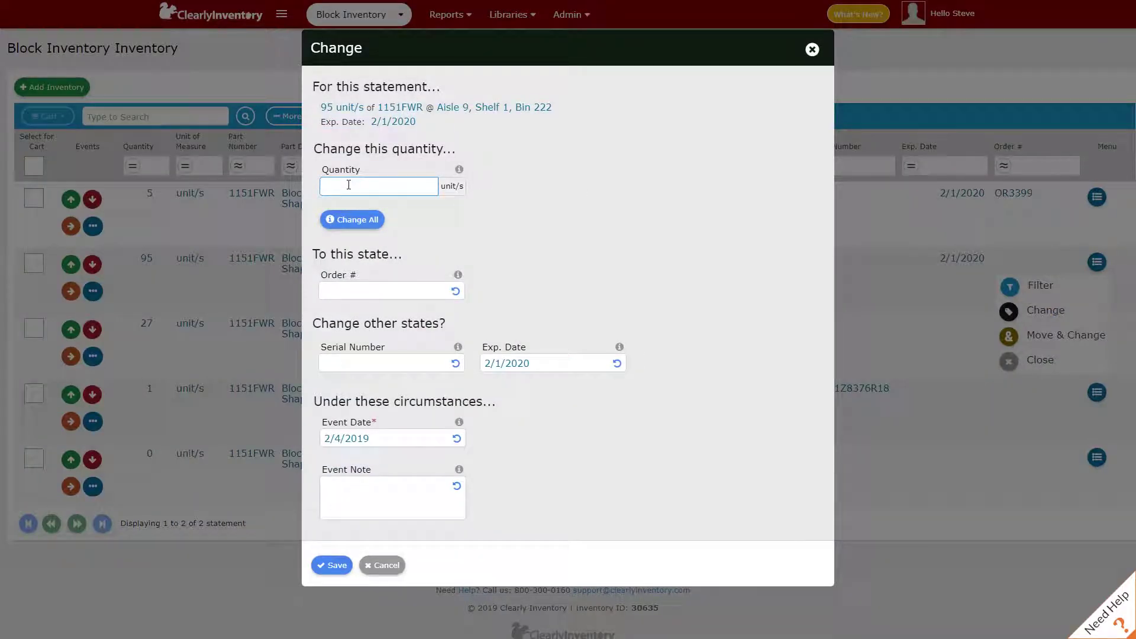
text(12)
click(363, 289)
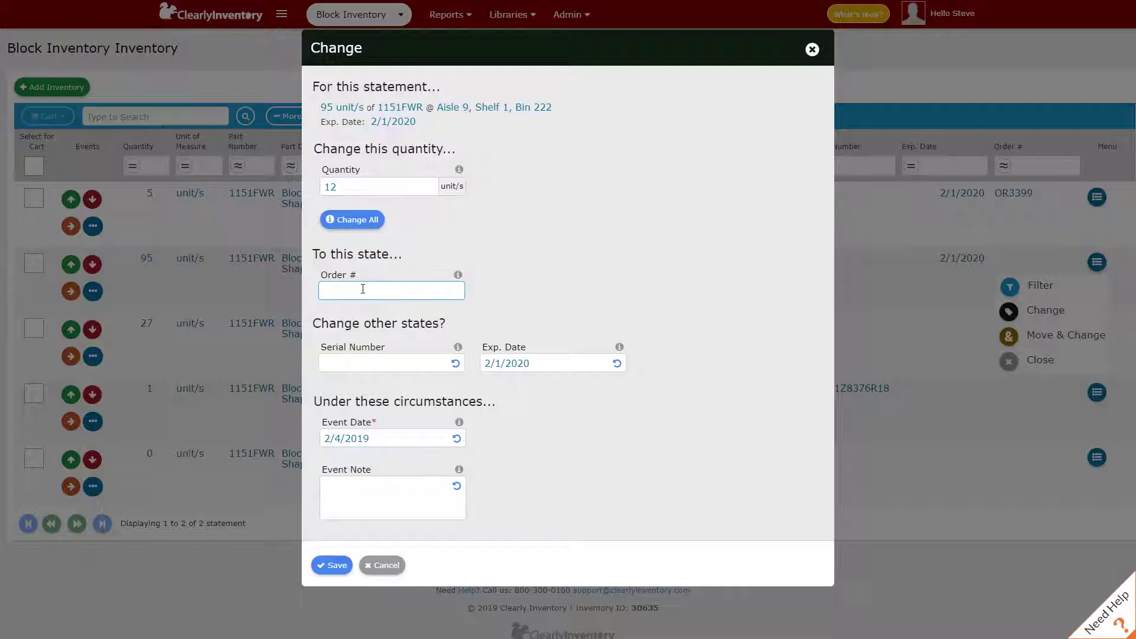
text(OR3400)
click(322, 568)
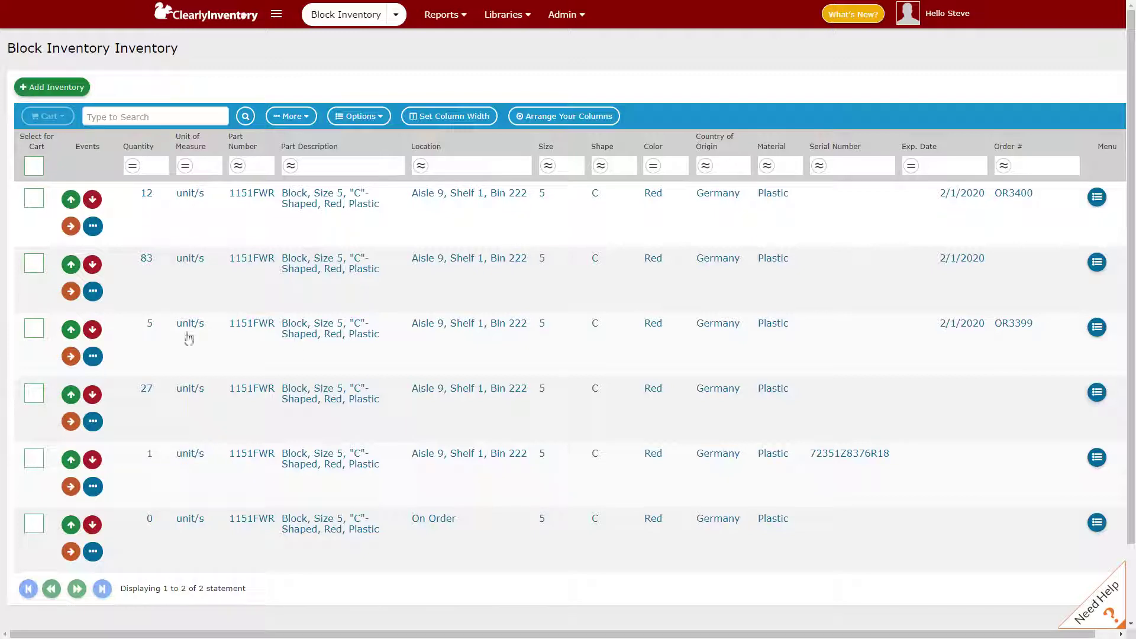
Sort the Block Inventory list descending by Order #, putting OR3400 and OR3399 at the top
click(1018, 148)
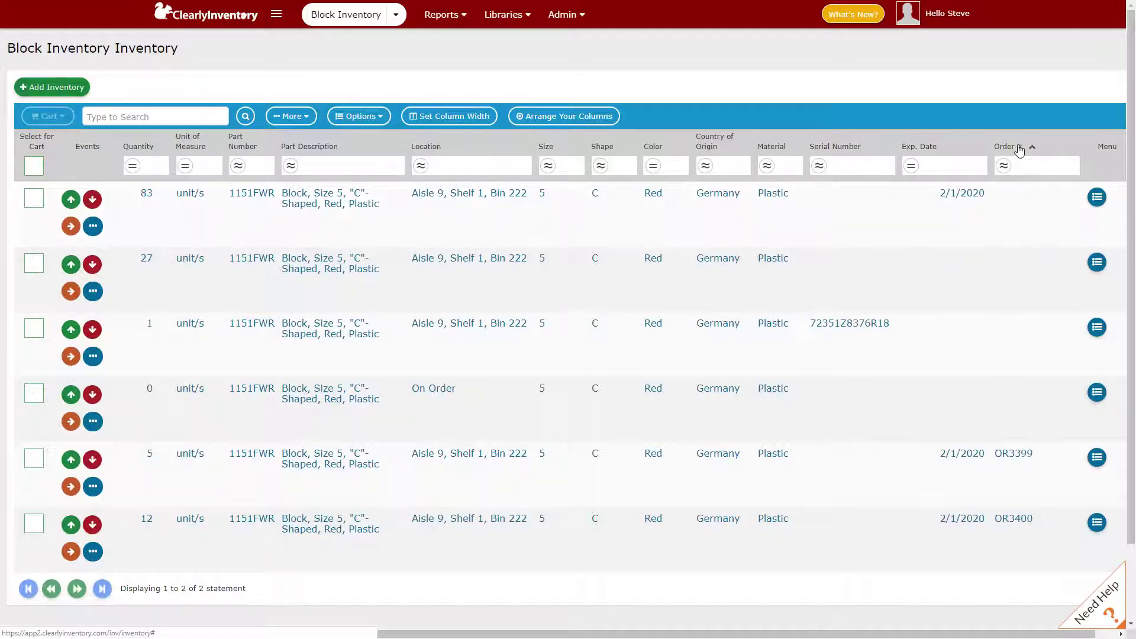
click(1018, 148)
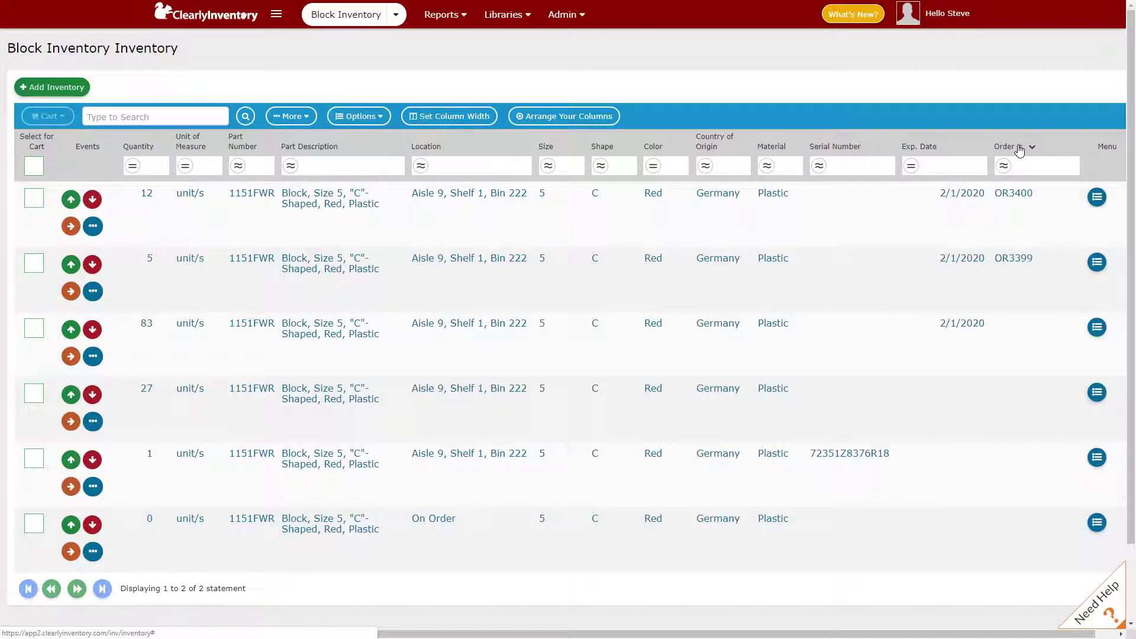